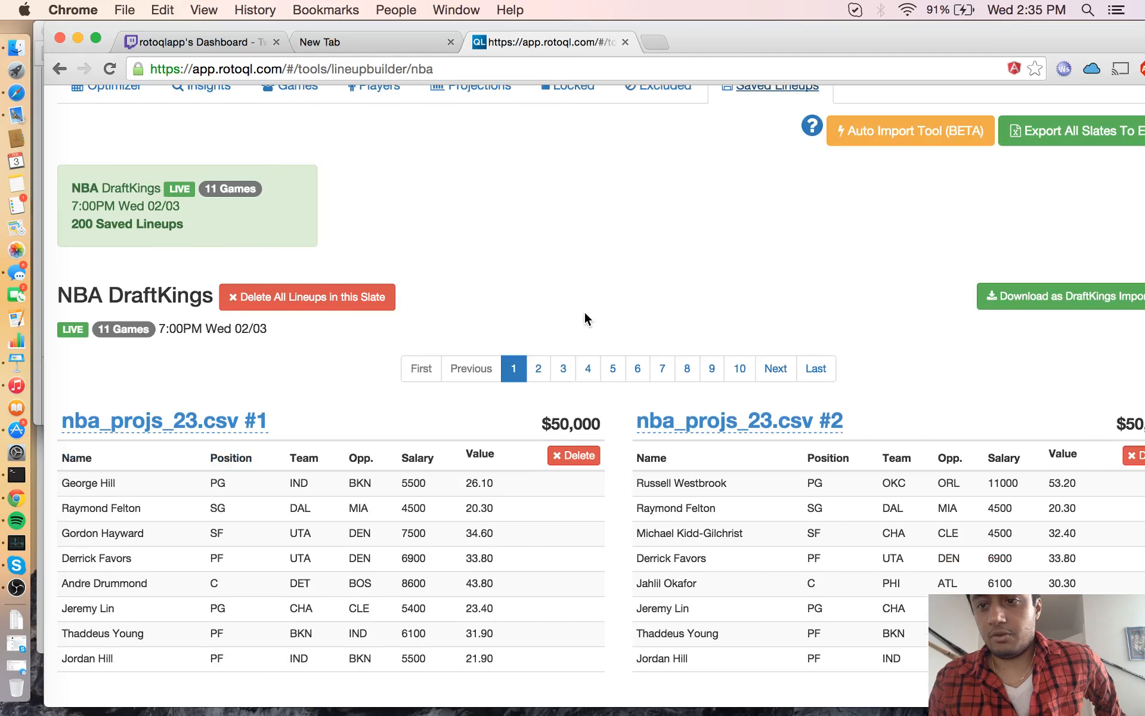
# Step: Download the saved NBA DraftKings lineups as a DraftKings import CSV and open the downloaded file
pyautogui.click(1008, 300)
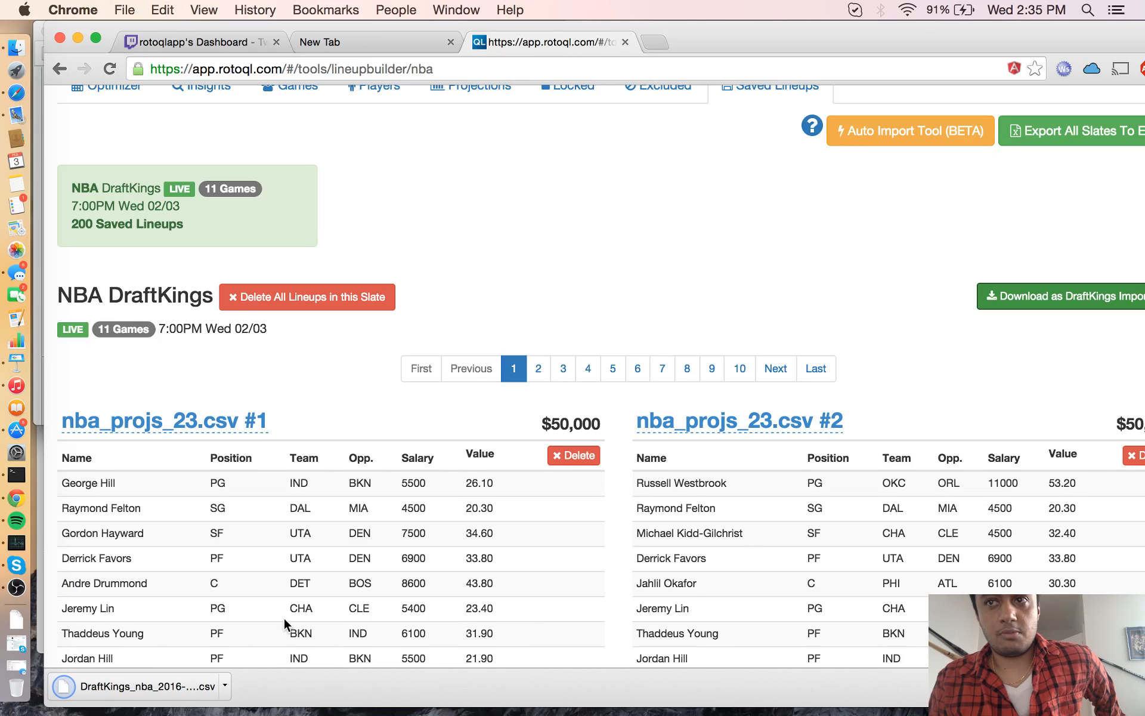
pyautogui.click(94, 692)
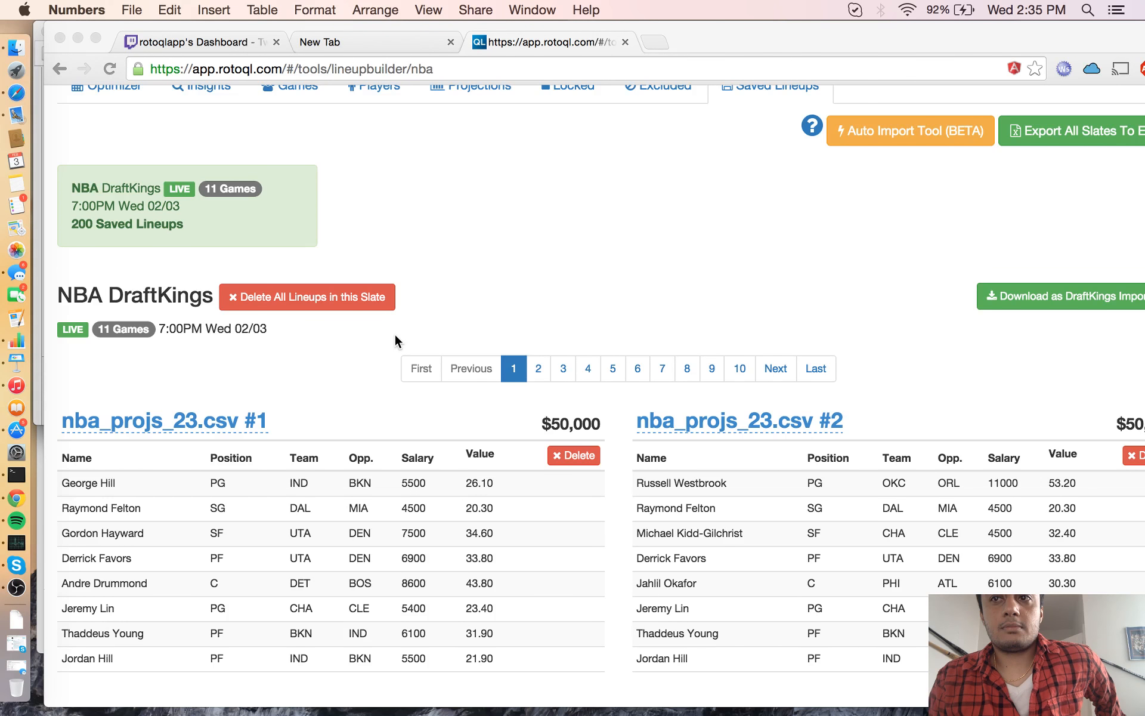
# Step: Look through the saved NBA DraftKings lineups built from nba_projs_23.csv
pyautogui.scroll(-20, 395, 336)
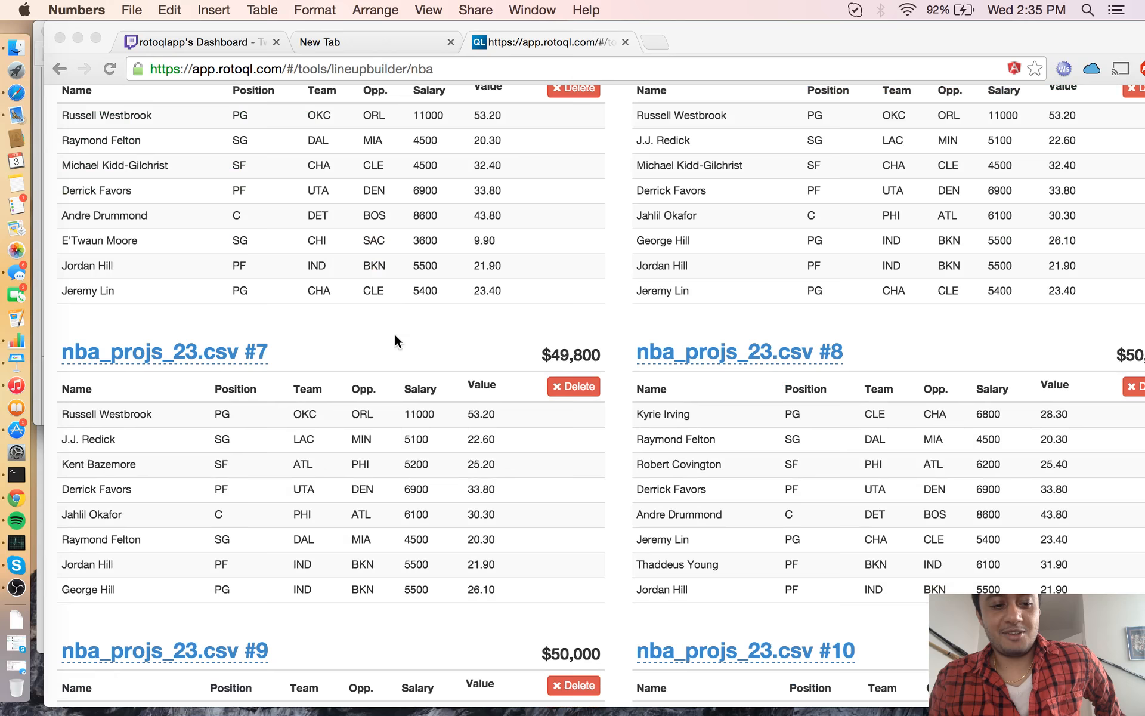
pyautogui.scroll(-15, 395, 336)
pyautogui.scroll(11, 395, 336)
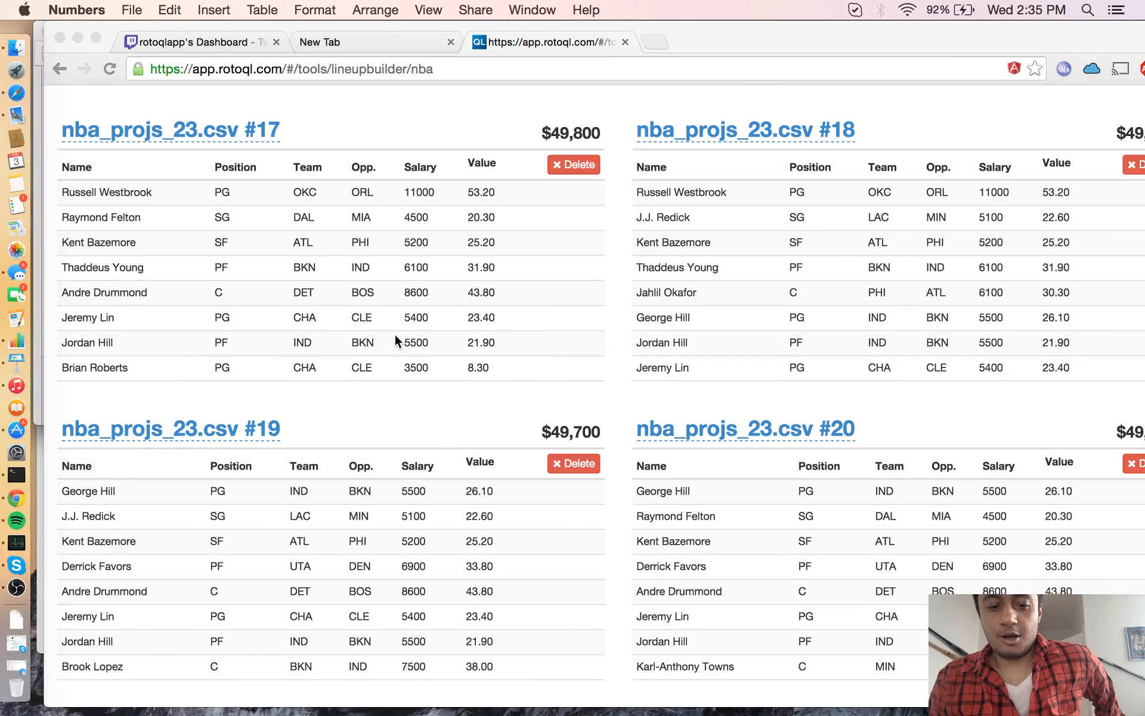
pyautogui.scroll(10, 395, 341)
pyautogui.scroll(10, 395, 332)
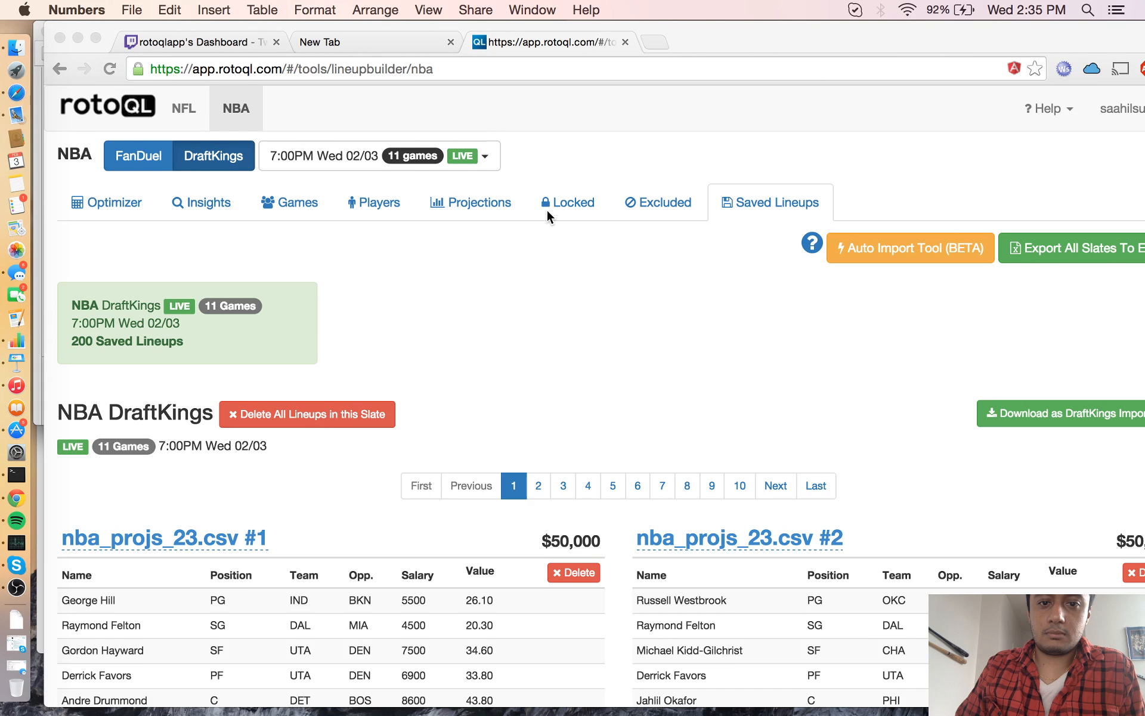
# Step: Switch the NBA slate to FanDuel and generate 20 optimized lineups from the nba_projs_23.csv projections
pyautogui.click(125, 157)
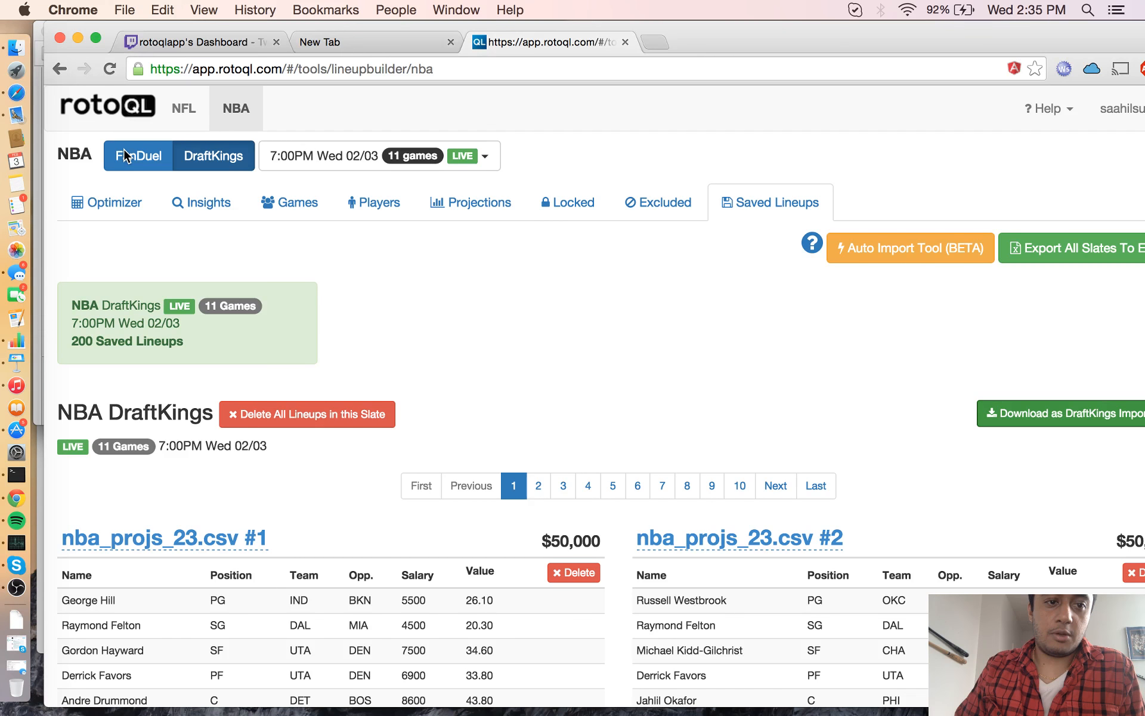
pyautogui.click(125, 156)
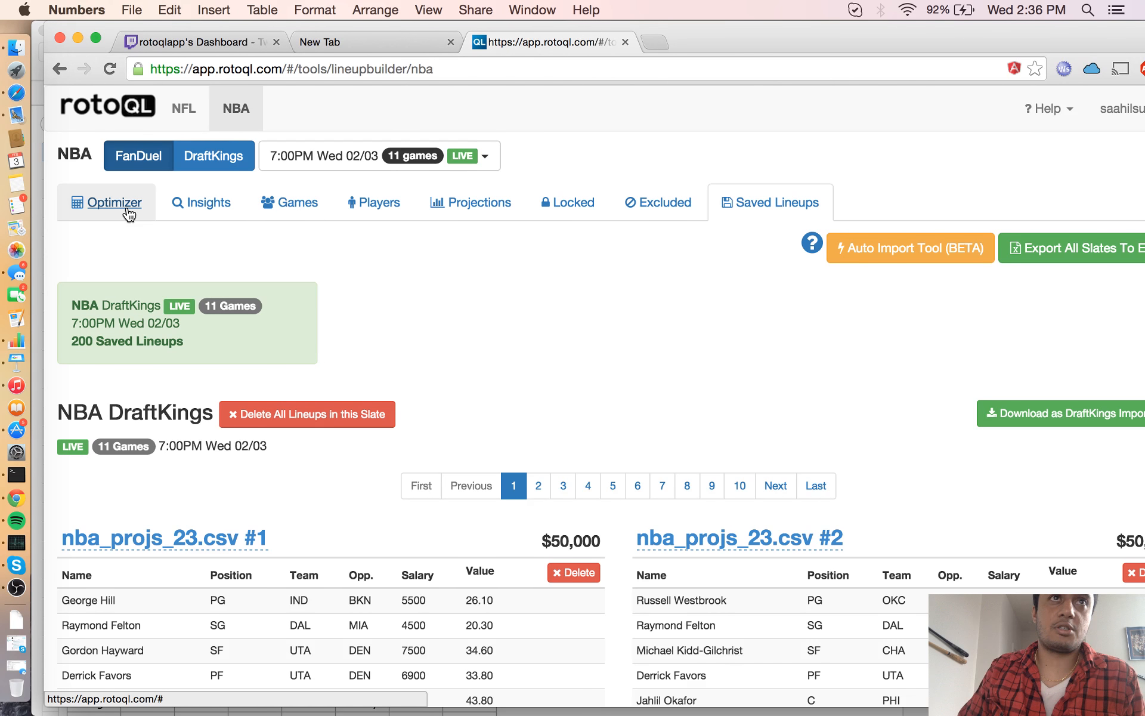
pyautogui.click(115, 203)
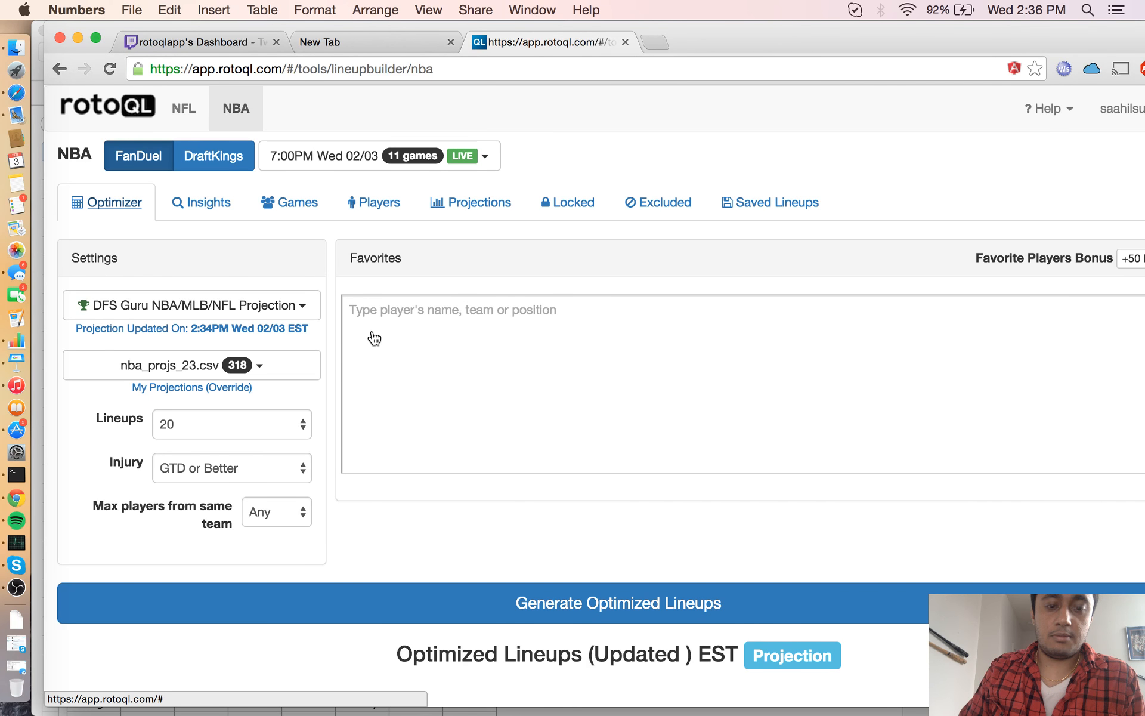
pyautogui.scroll(-4, 373, 335)
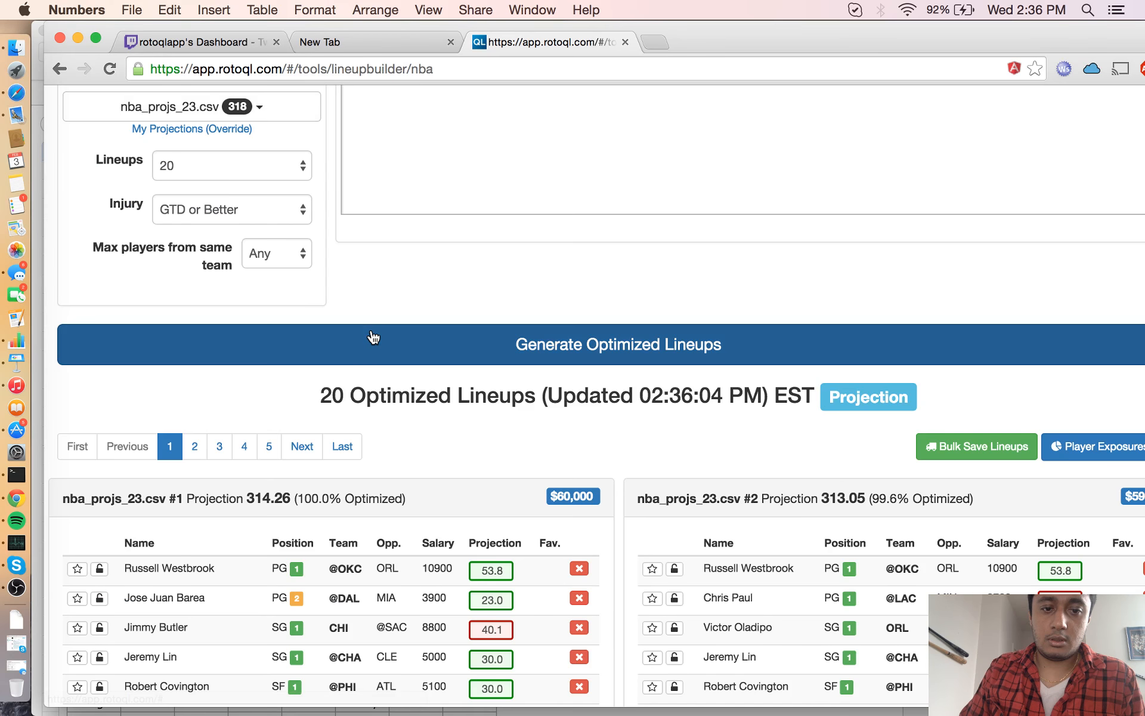
# Step: Set the Favorite Players Bonus to +2 points
pyautogui.scroll(1, 374, 336)
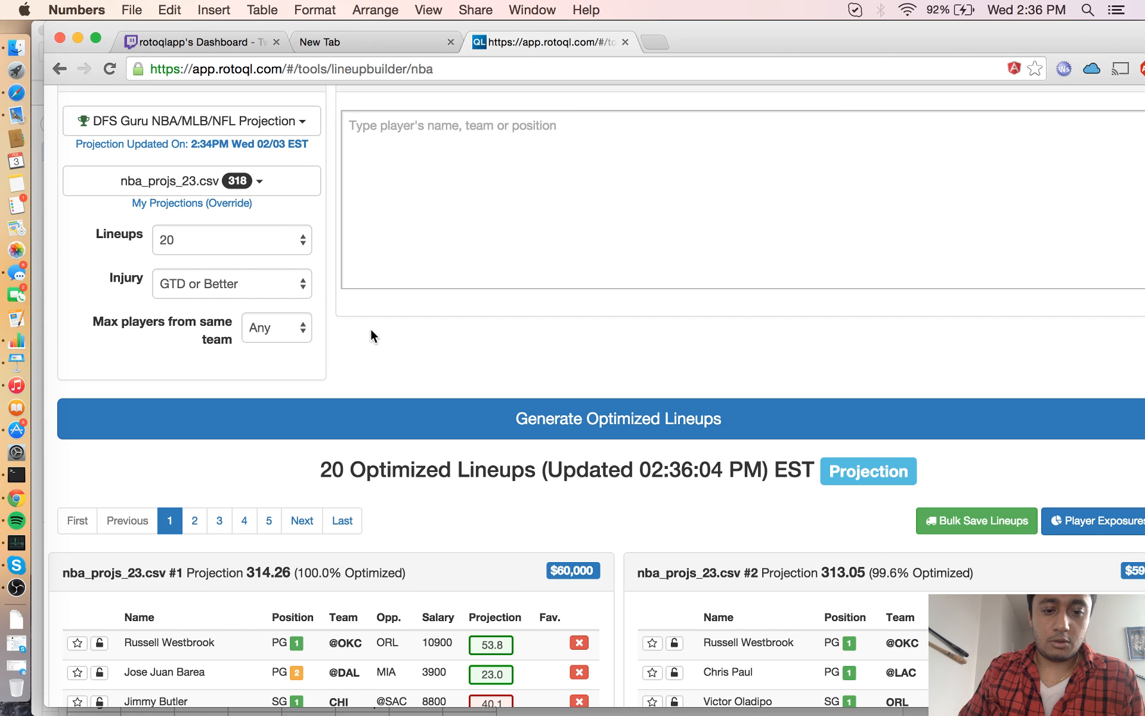
pyautogui.scroll(1, 371, 336)
pyautogui.scroll(2, 371, 330)
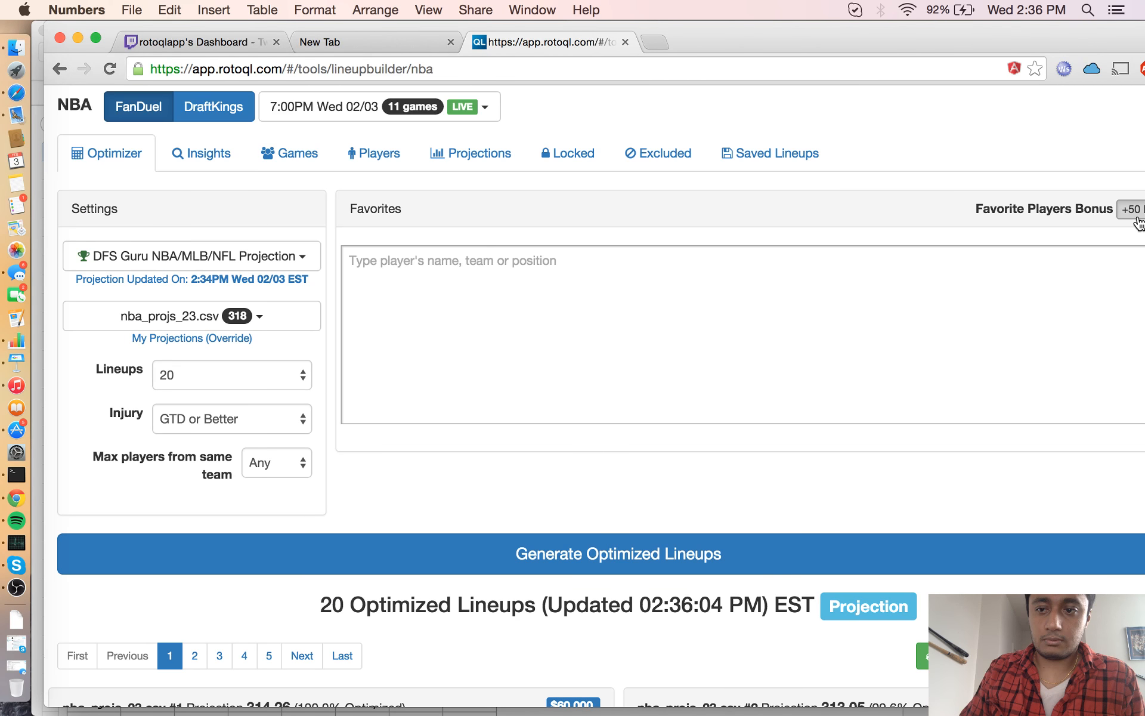
pyautogui.click(1132, 209)
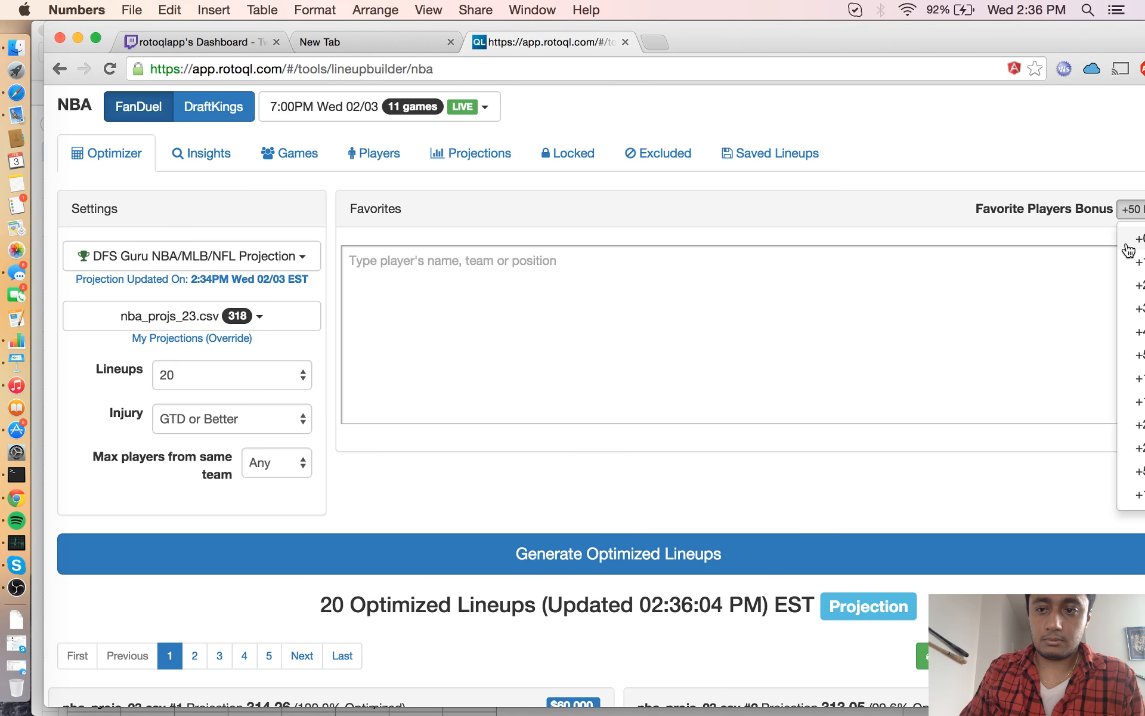
pyautogui.click(1141, 284)
# Step: Add Jose Juan Barea (DAL) and Derrick Rose (CHI) to the favorite players
pyautogui.click(889, 323)
pyautogui.write('barea')
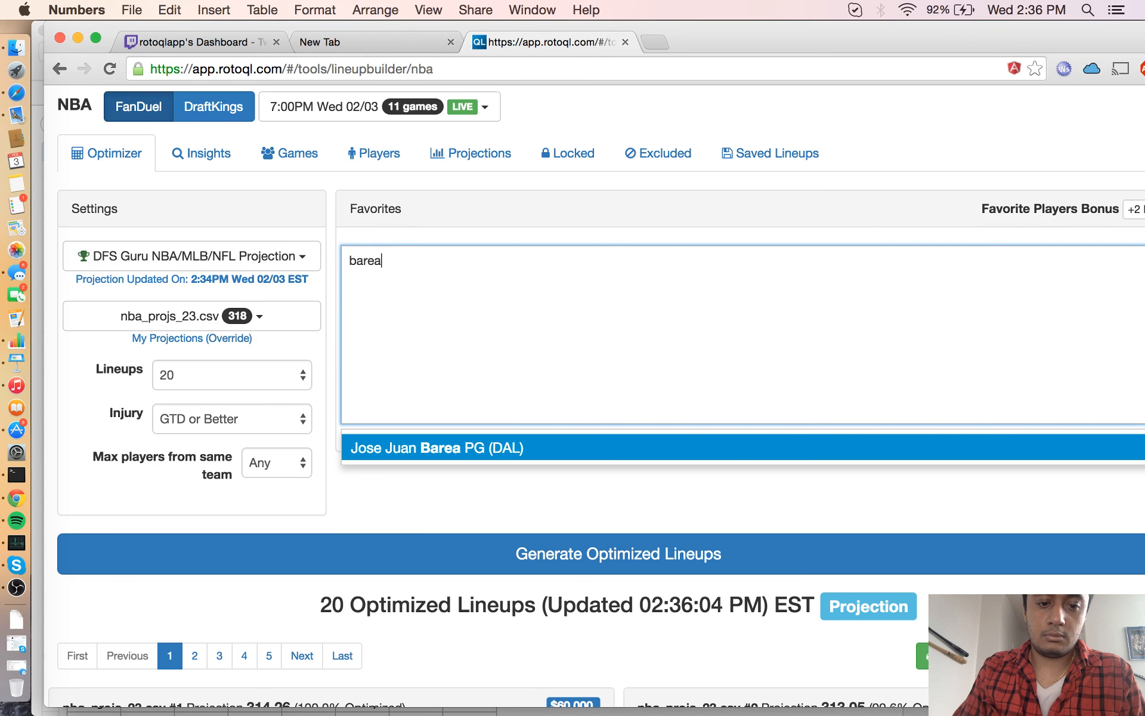
pyautogui.press('Return')
pyautogui.write('r')
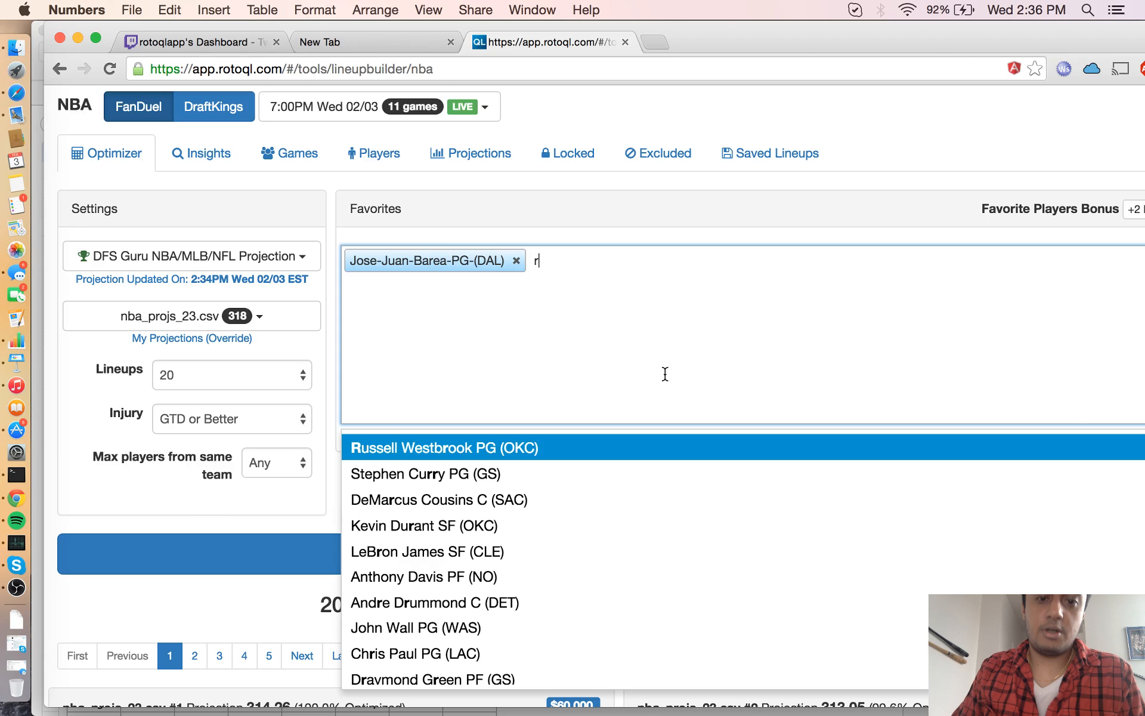
pyautogui.write('ose')
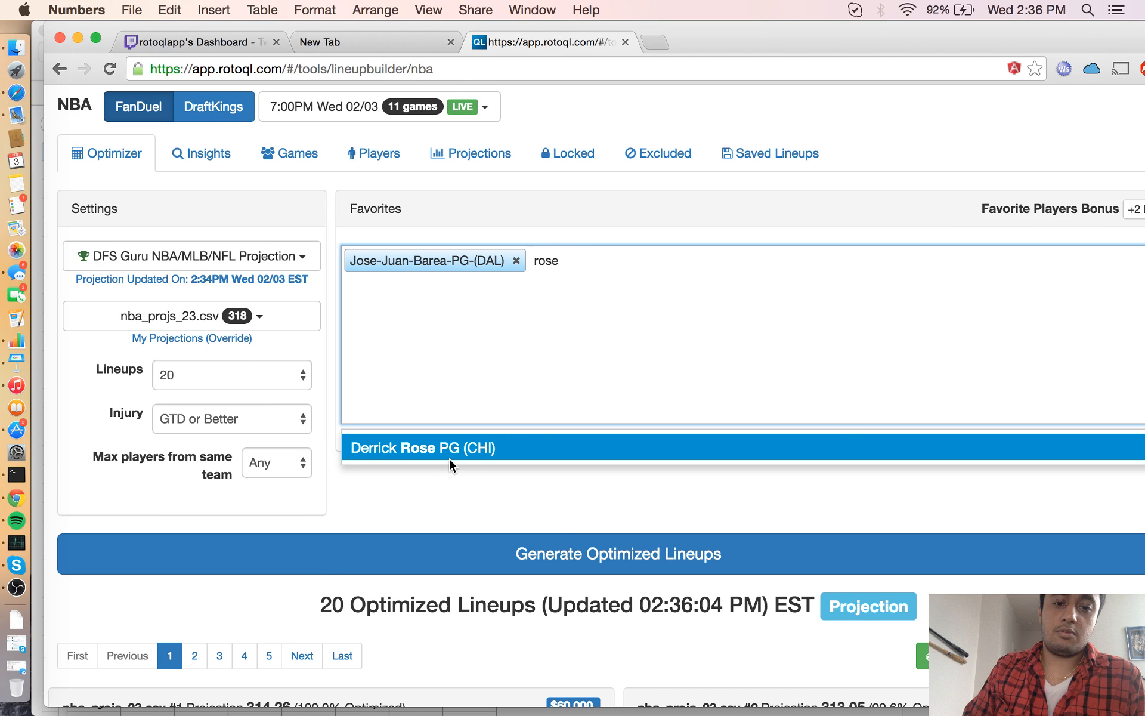
pyautogui.click(449, 458)
# Step: Regenerate the 20 optimized FanDuel lineups with the favorite players bonus applied and check the first lineups
pyautogui.click(546, 558)
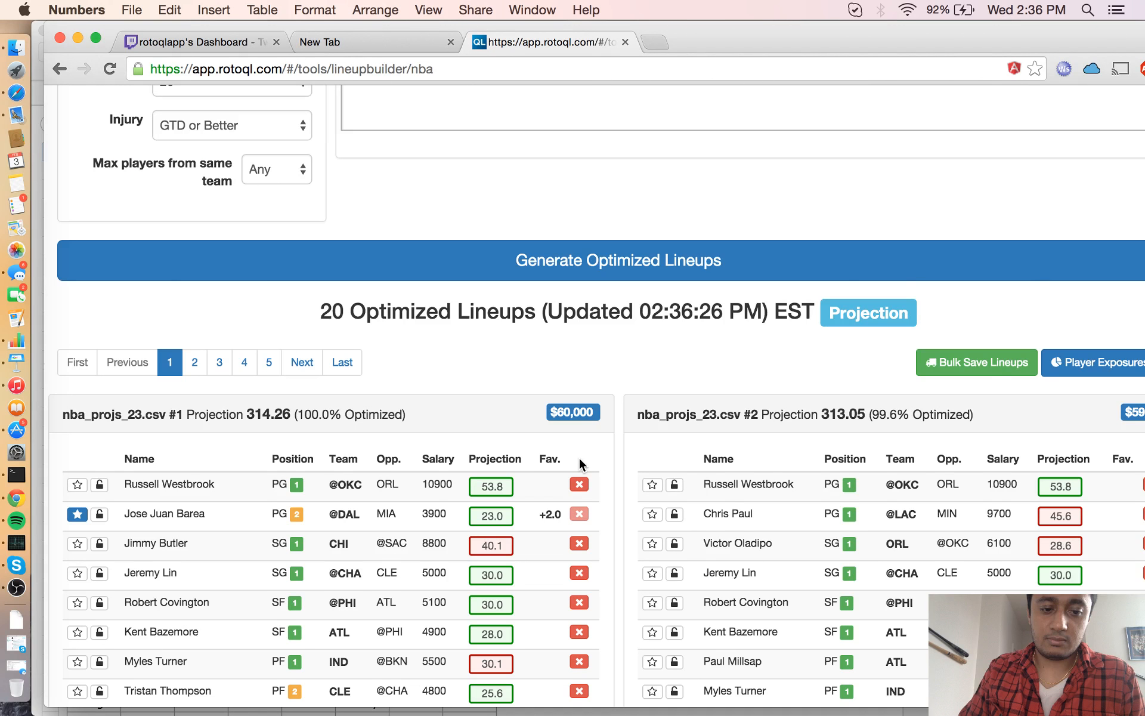
pyautogui.scroll(1, 579, 458)
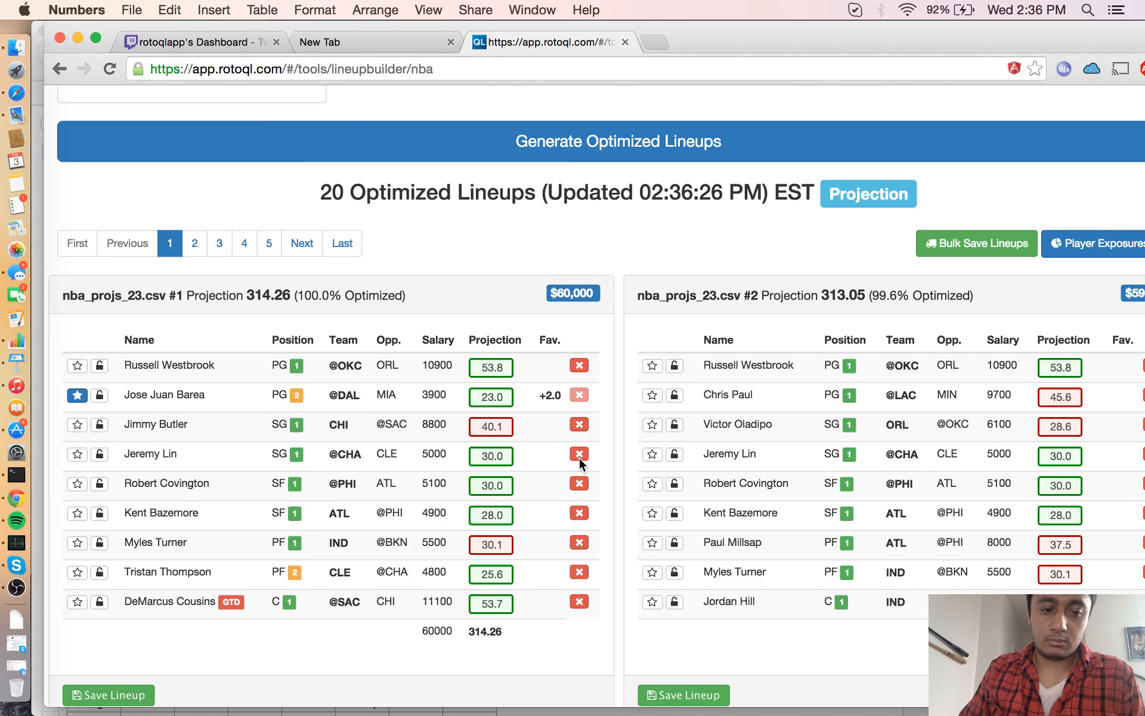
pyautogui.scroll(3, 578, 457)
pyautogui.scroll(-2, 578, 457)
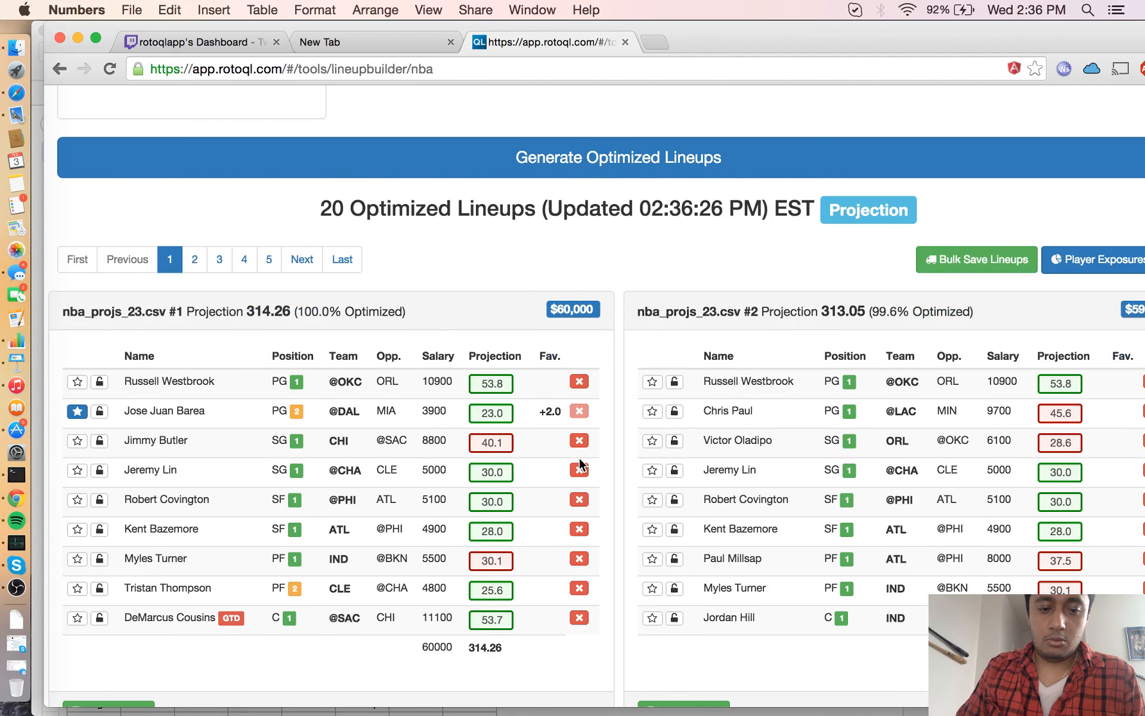
# Step: Examine the player exposure percentages across the 20 generated lineups, including the favorite players, and close the exposures view
pyautogui.click(1072, 281)
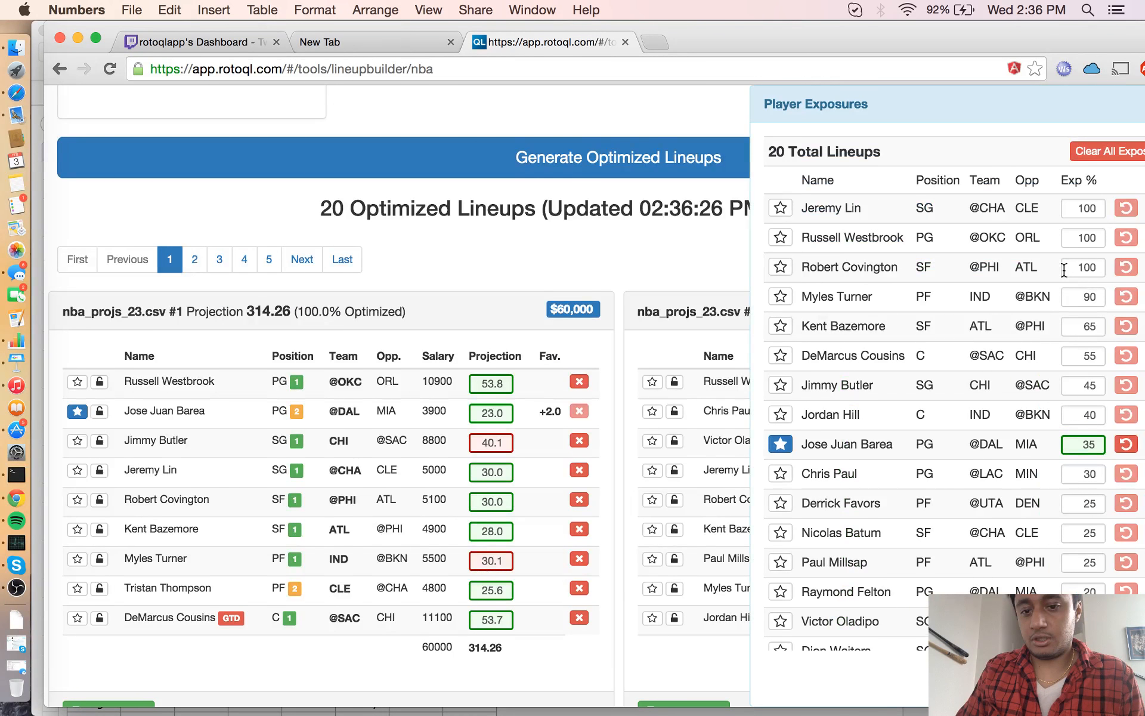
pyautogui.scroll(1, 978, 322)
pyautogui.scroll(-1, 964, 331)
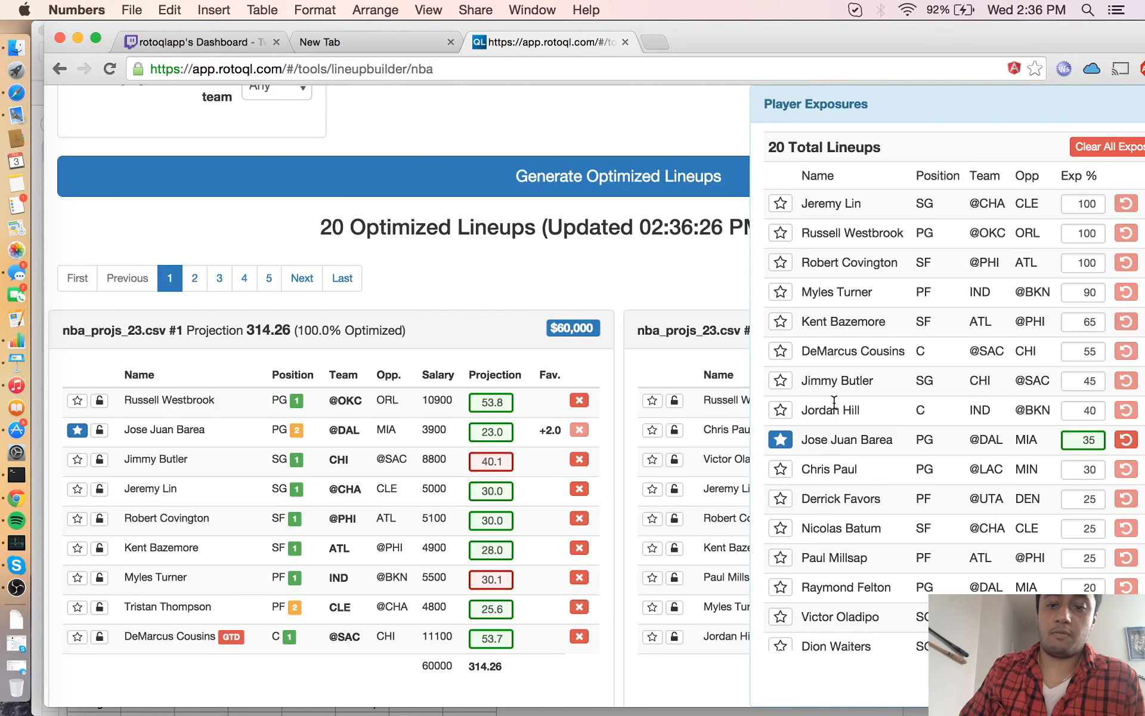
pyautogui.scroll(-10, 834, 402)
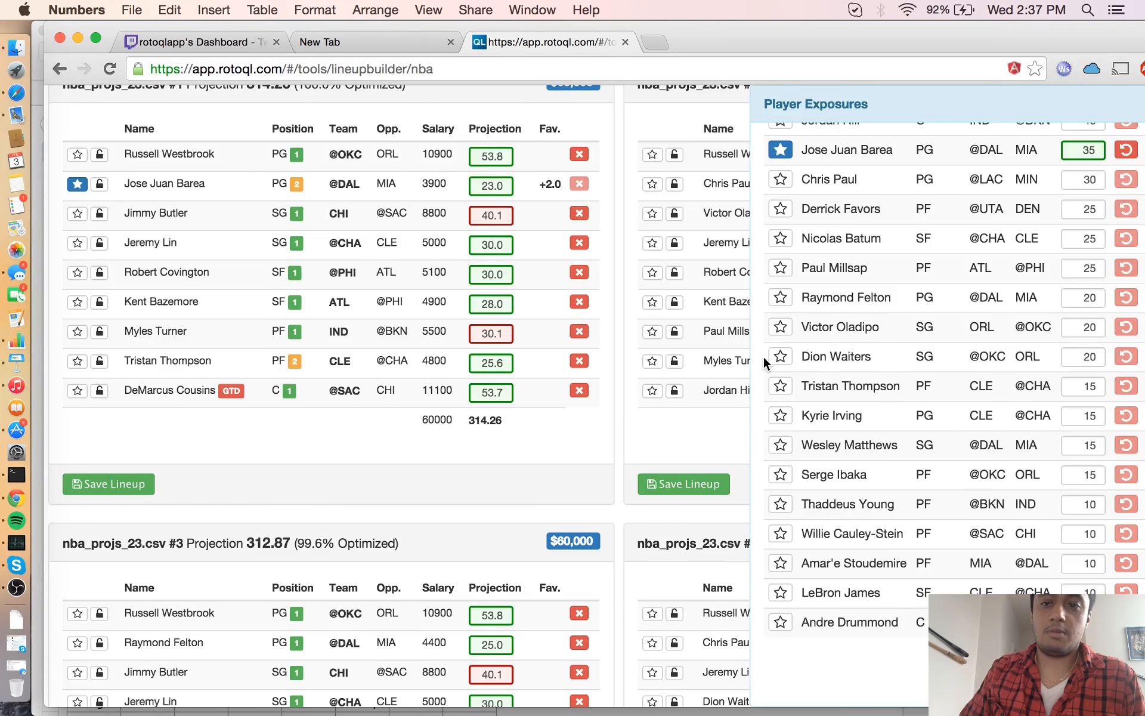
pyautogui.scroll(5, 763, 356)
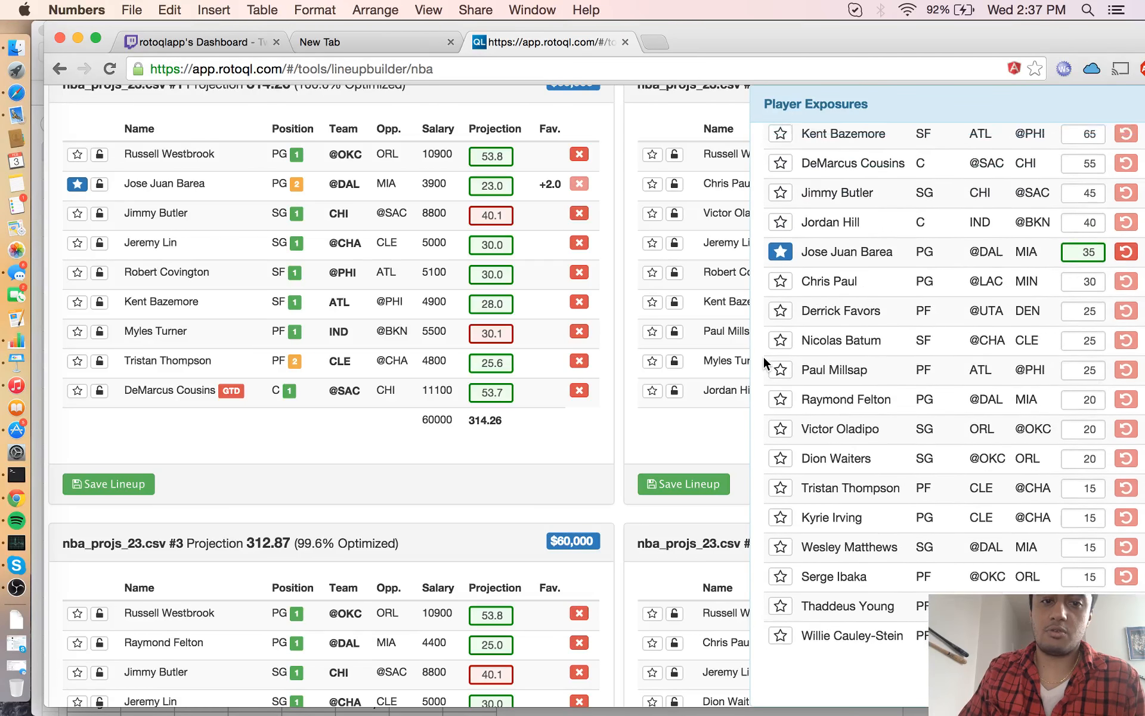
pyautogui.scroll(1, 764, 356)
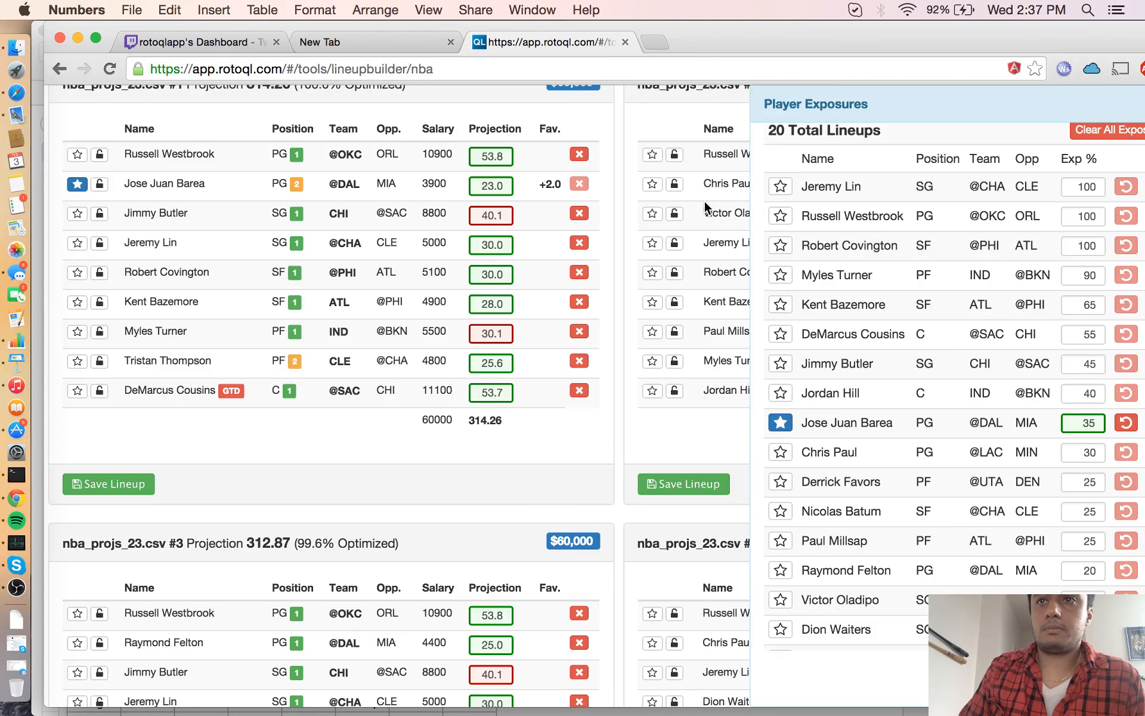
pyautogui.scroll(5, 704, 202)
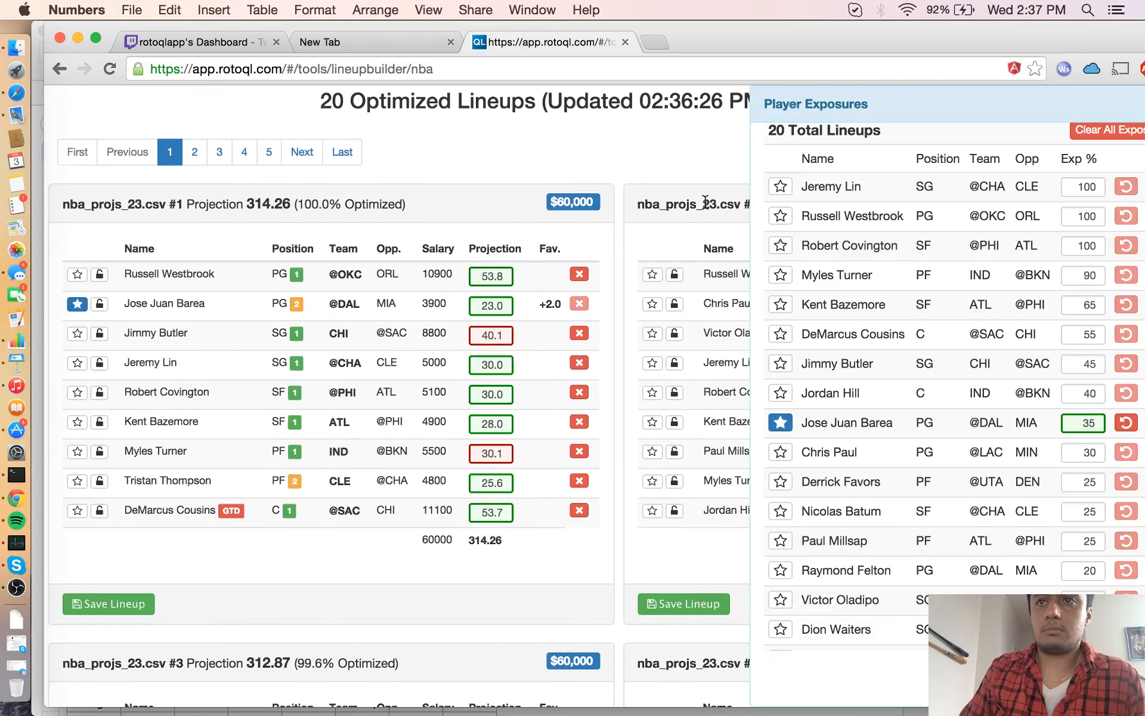
pyautogui.moveTo(805, 35); pyautogui.dragTo(762, 34)
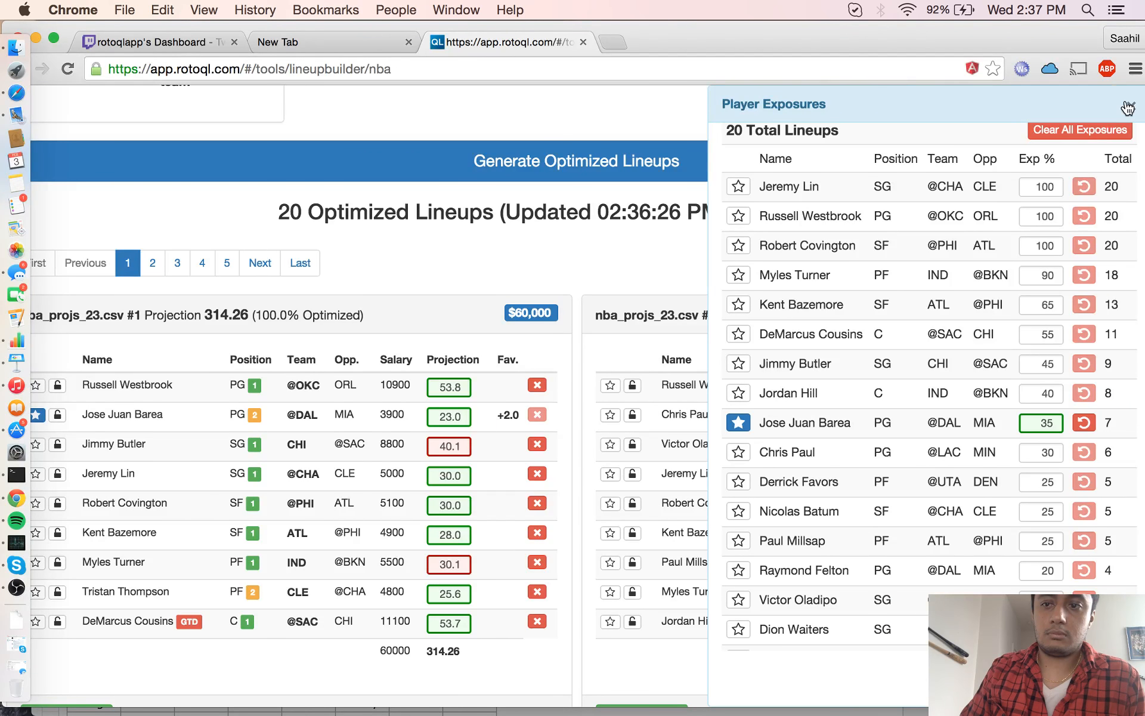
pyautogui.click(1131, 105)
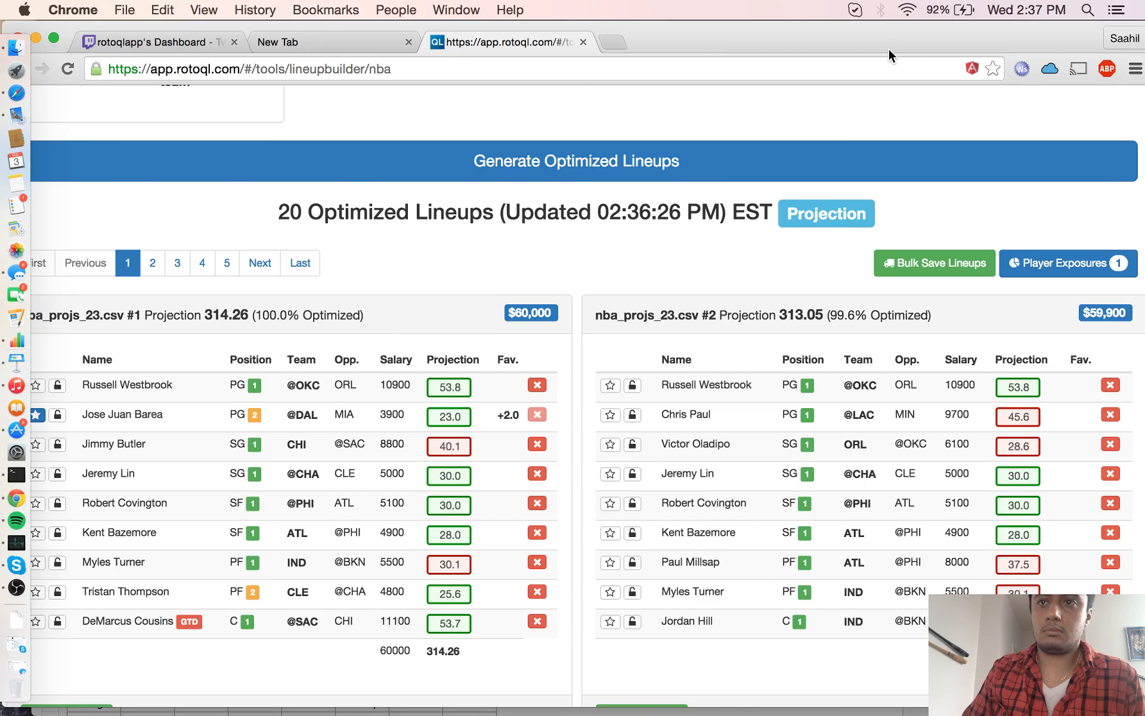
pyautogui.moveTo(889, 49); pyautogui.dragTo(920, 51)
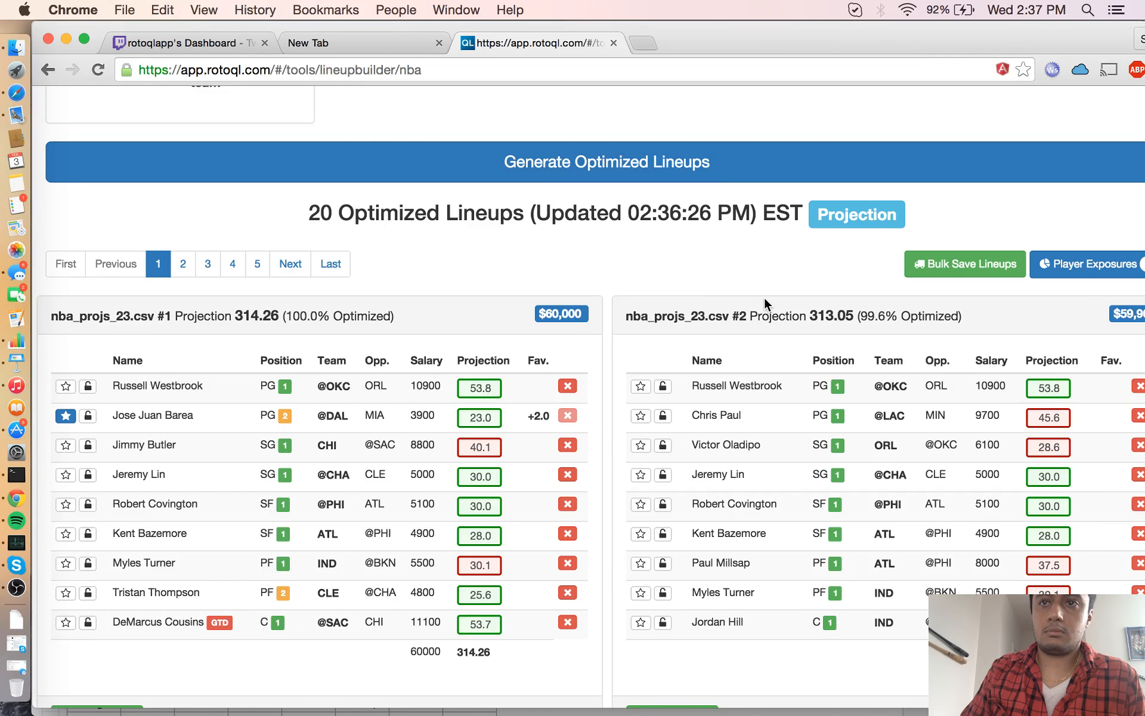
# Step: Return to the optimizer settings and the favorites list above the generated lineups
pyautogui.scroll(8, 764, 297)
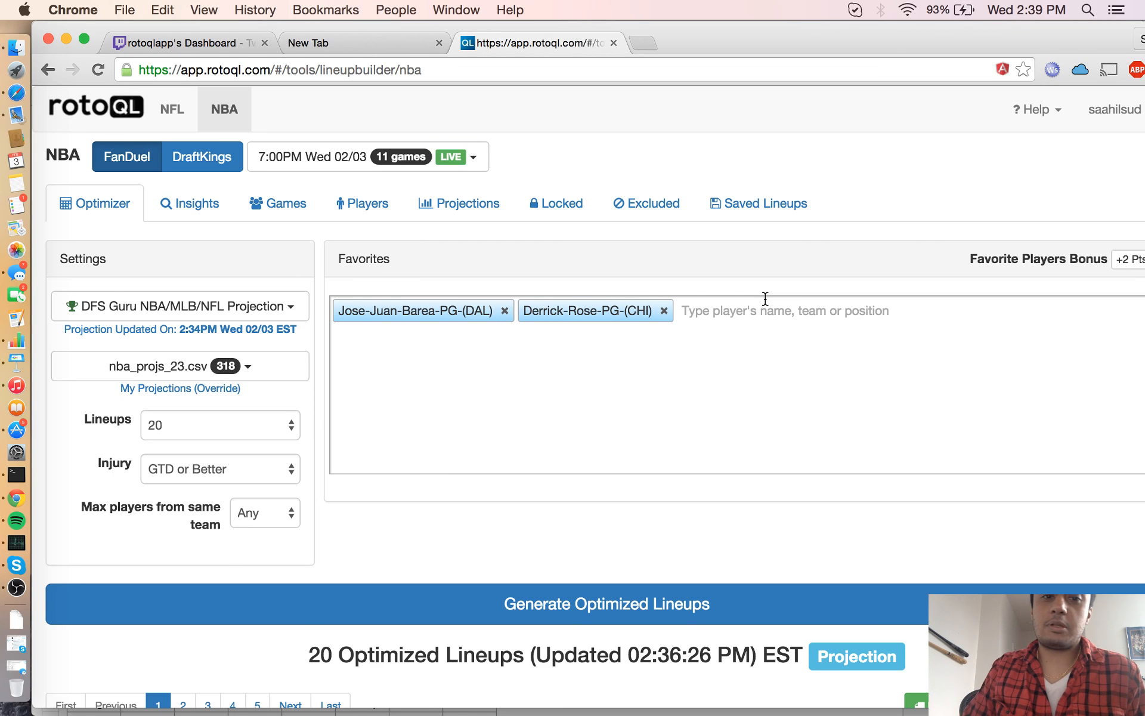
pyautogui.scroll(-1, 573, 446)
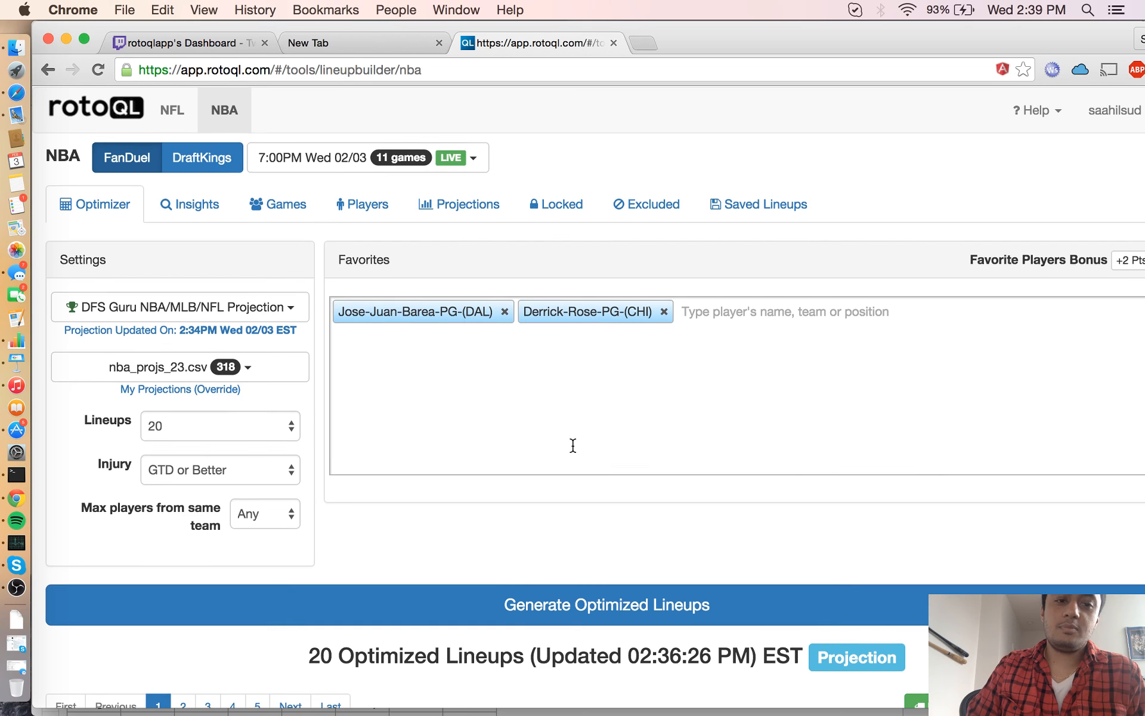